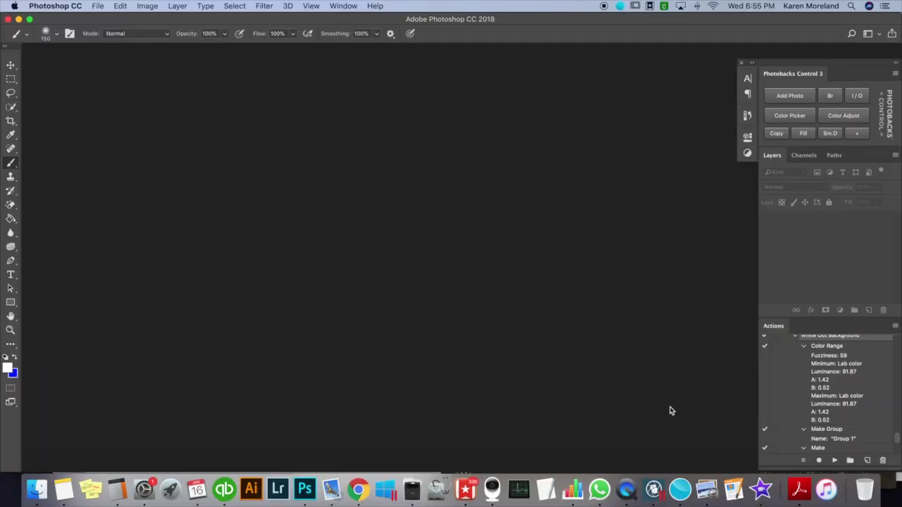
- Open the raw photo IMG_2414.CR2 in Camera Raw
{"action": "left_click", "coordinate": [98, 5]}
{"action": "left_click", "coordinate": [112, 27]}
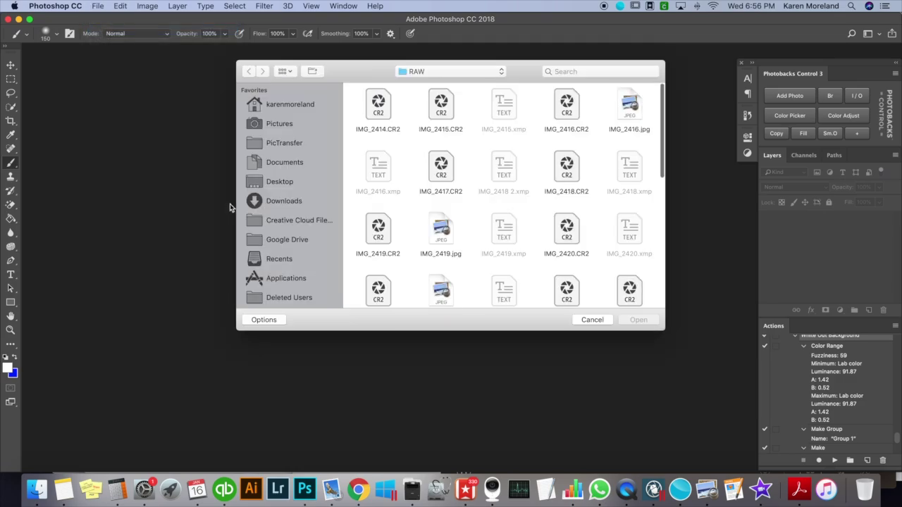
{"action": "left_click", "coordinate": [393, 127]}
{"action": "left_click", "coordinate": [634, 321]}
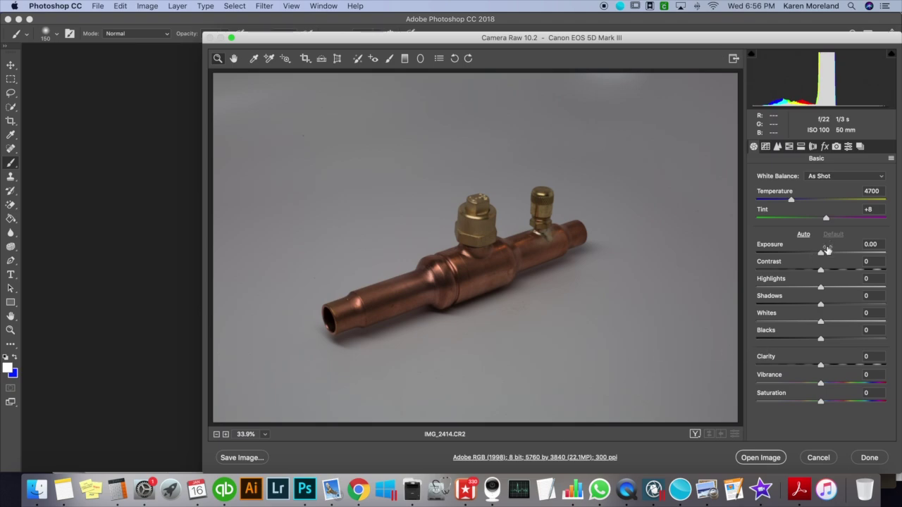
- Set exposure +1.65, contrast +9 and highlights −29, then bring the image into Photoshop
{"action": "left_click_drag", "start_coordinate": [820, 252], "coordinate": [837, 253]}
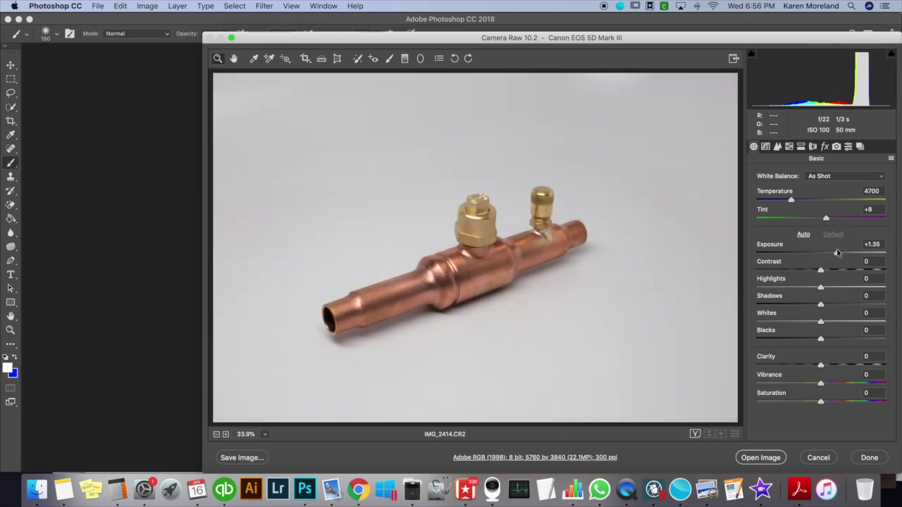
{"action": "mouse_move", "coordinate": [820, 287]}
{"action": "left_mouse_down"}
{"action": "mouse_move", "coordinate": [802, 287]}
{"action": "mouse_move", "coordinate": [838, 253]}
{"action": "left_mouse_up"}
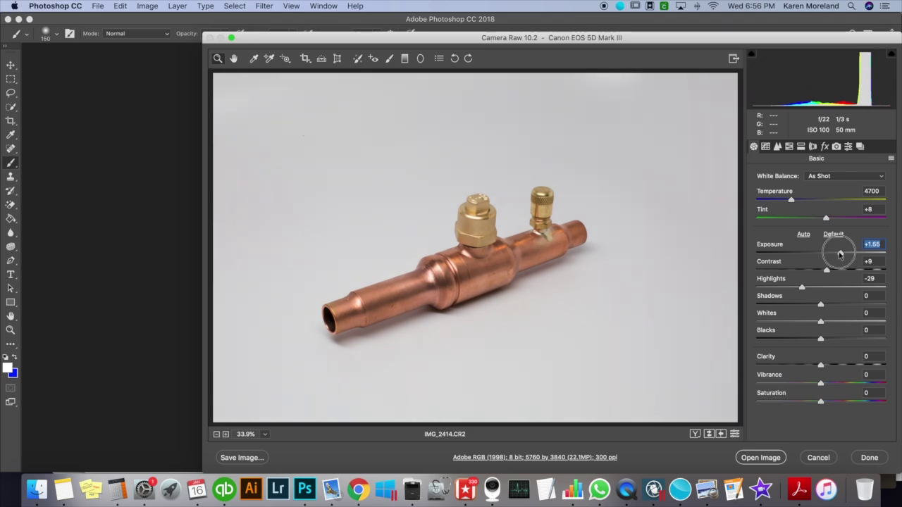
{"action": "left_click", "coordinate": [761, 458]}
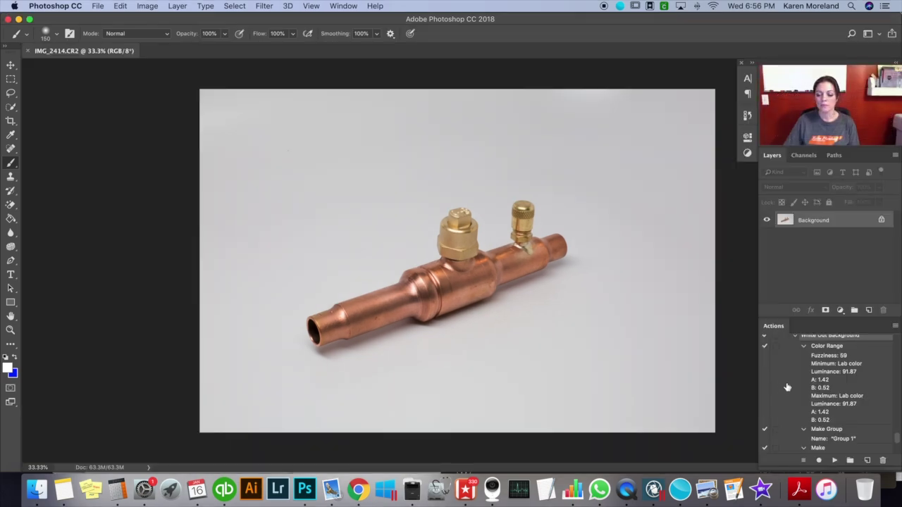
- Duplicate the Background layer from the Layers panel menu as Background copy
{"action": "left_click", "coordinate": [895, 156]}
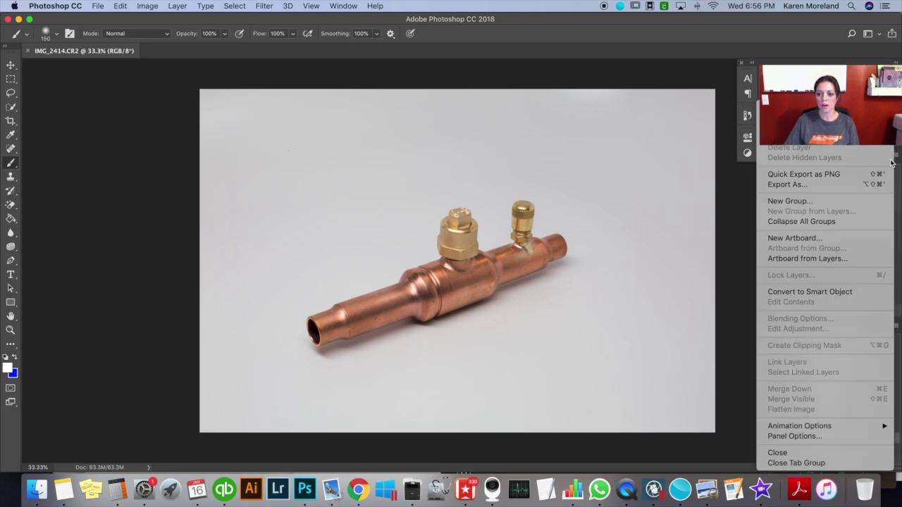
{"action": "left_click", "coordinate": [817, 144]}
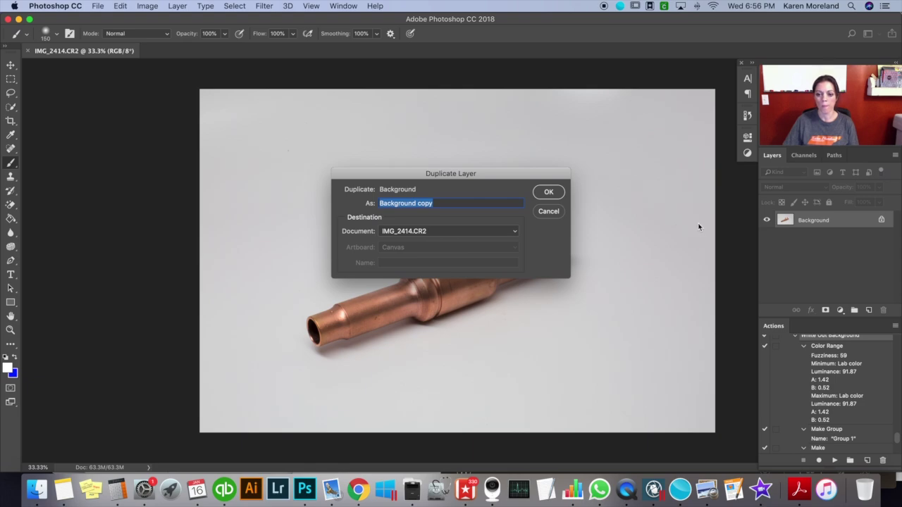
{"action": "left_click", "coordinate": [548, 192]}
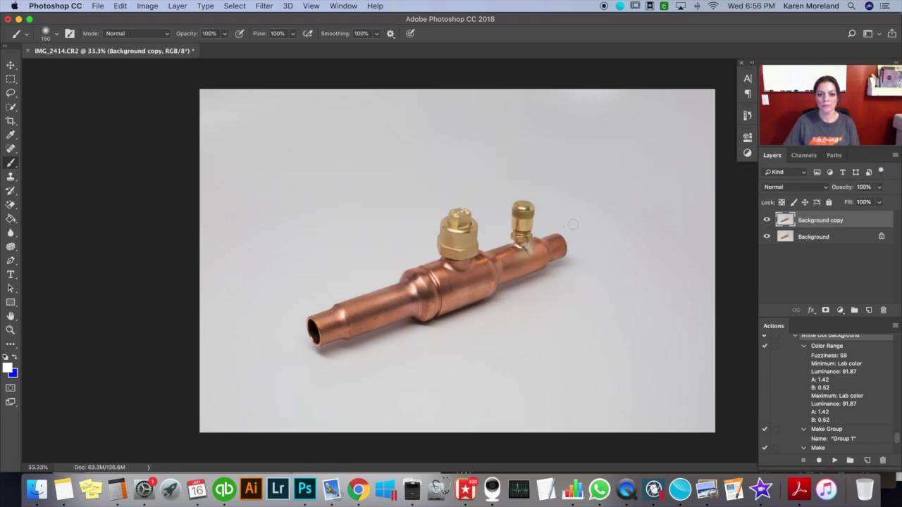
{"action": "left_click", "coordinate": [153, 8]}
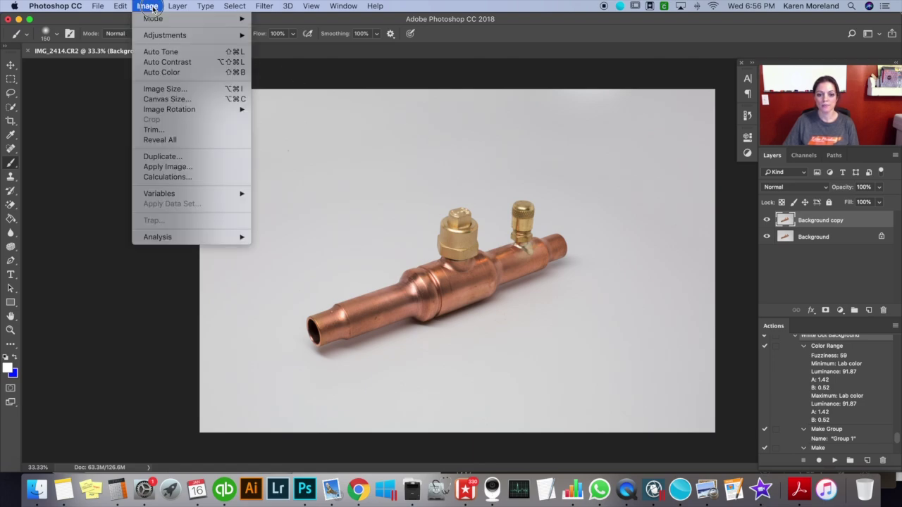
{"action": "mouse_move", "coordinate": [165, 35]}
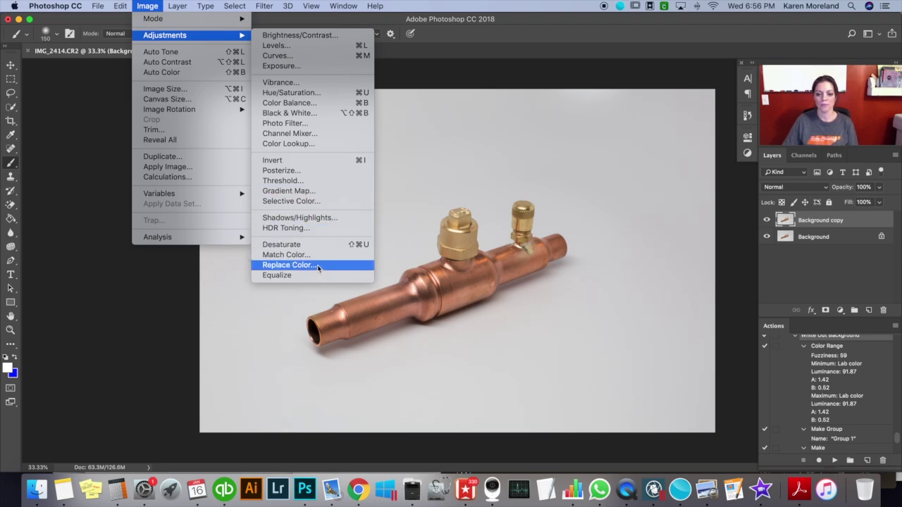
- Use Replace Color to sample the grey backdrop and set Lightness to +100
{"action": "left_click", "coordinate": [318, 266]}
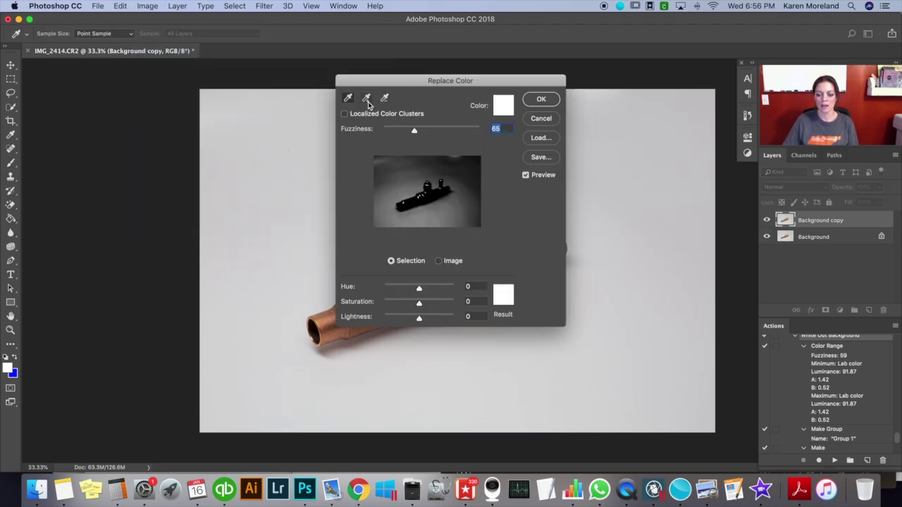
{"action": "left_click", "coordinate": [367, 99]}
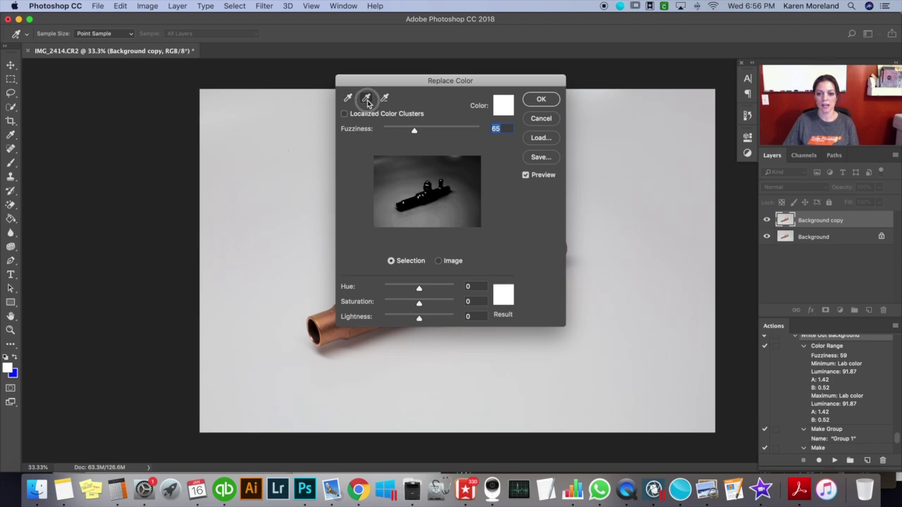
{"action": "left_click", "coordinate": [407, 164]}
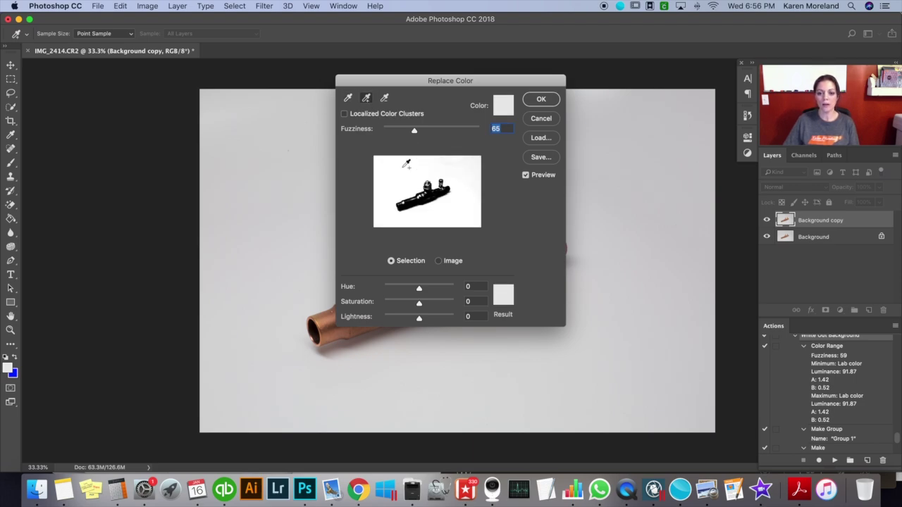
{"action": "left_click", "coordinate": [469, 173]}
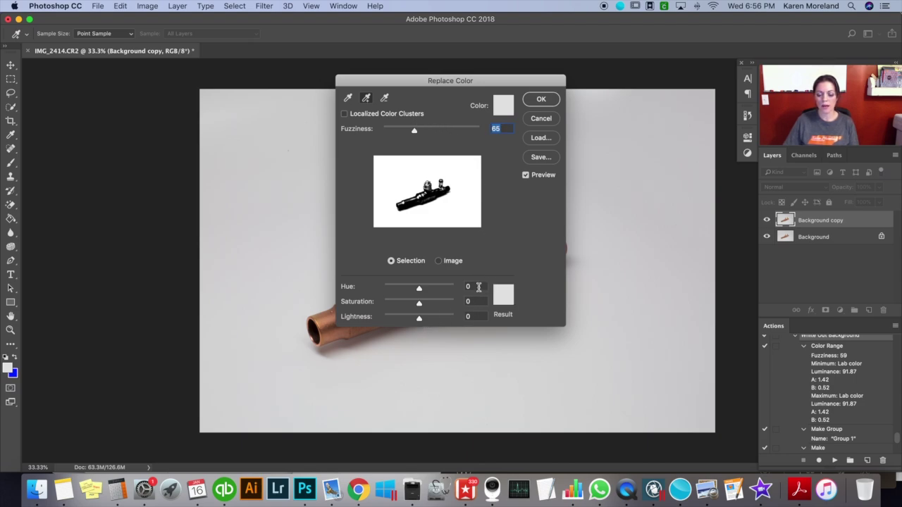
{"action": "left_click_drag", "start_coordinate": [418, 318], "coordinate": [479, 328]}
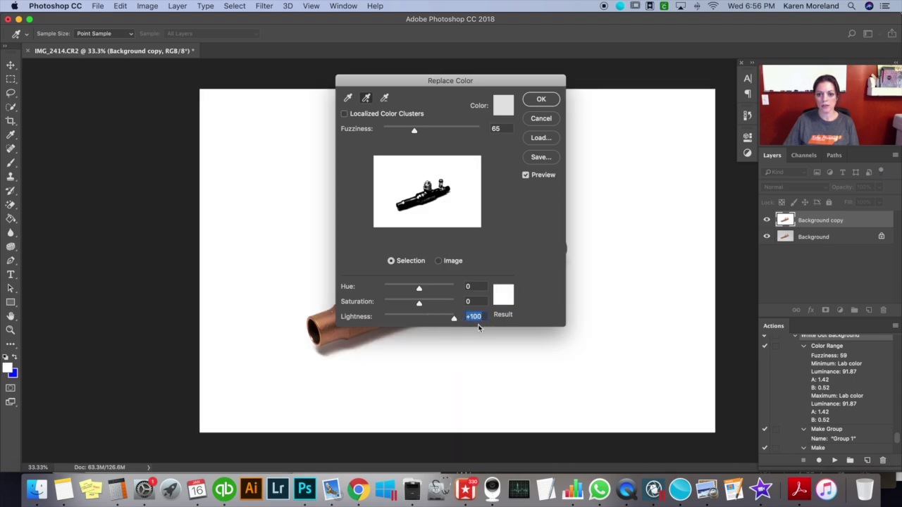
{"action": "left_click", "coordinate": [539, 101]}
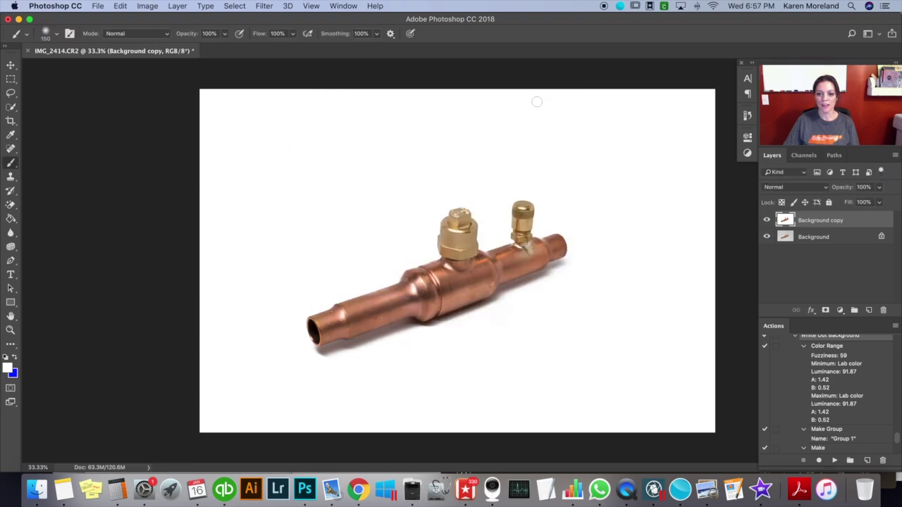
- Compare the whitened copy with the original, then duplicate it as Background copy 2
{"action": "left_click", "coordinate": [768, 222]}
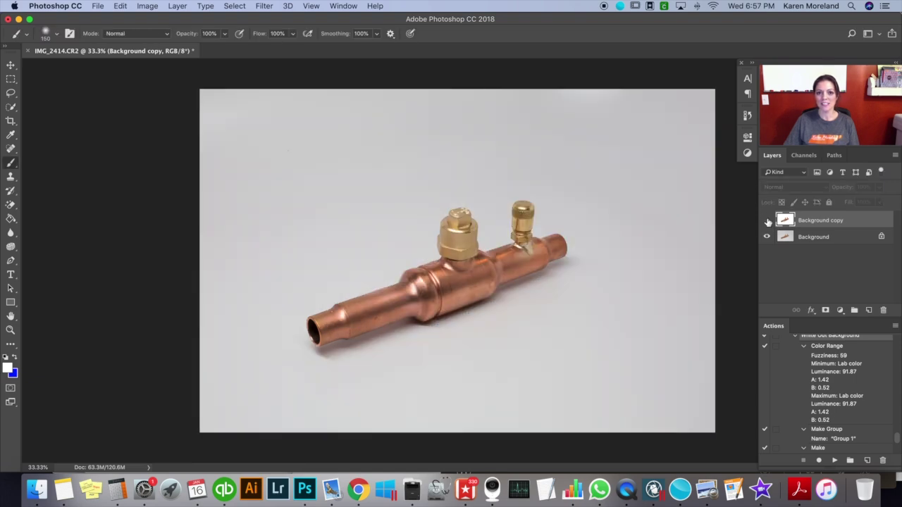
{"action": "left_click", "coordinate": [767, 221]}
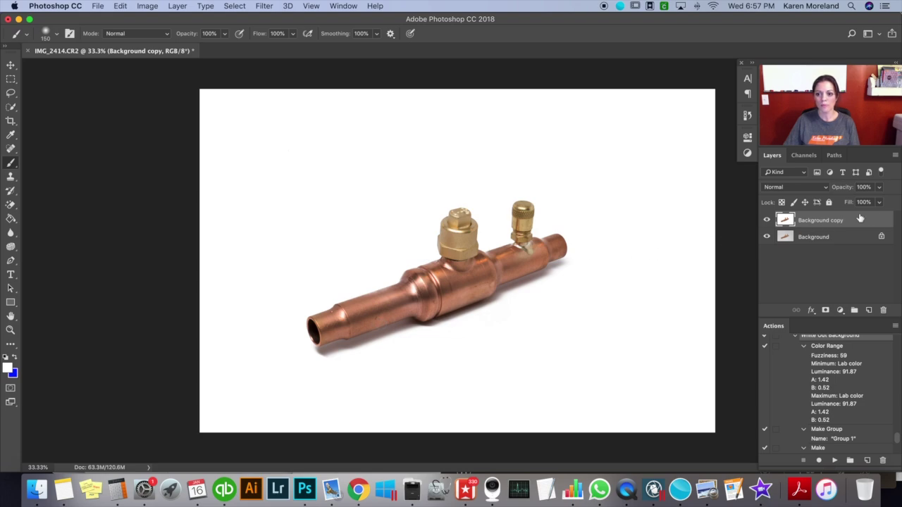
{"action": "left_click", "coordinate": [895, 155]}
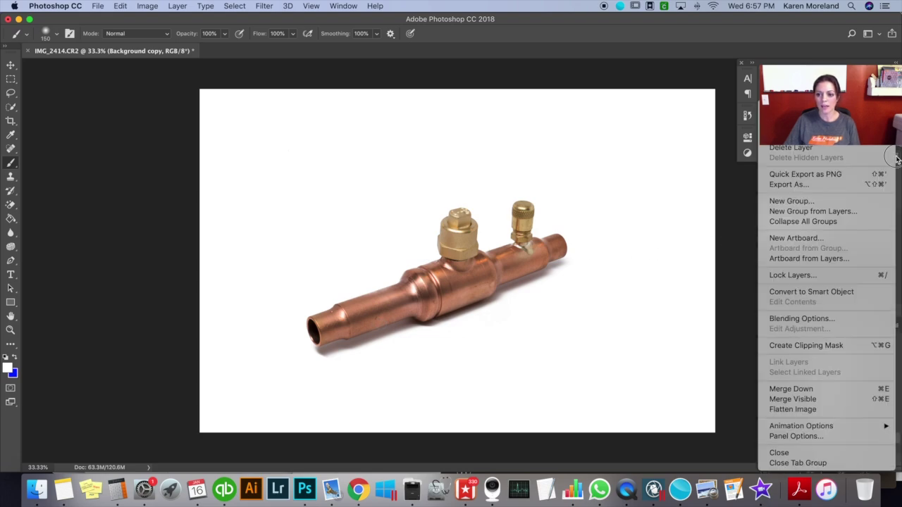
{"action": "left_click", "coordinate": [811, 138]}
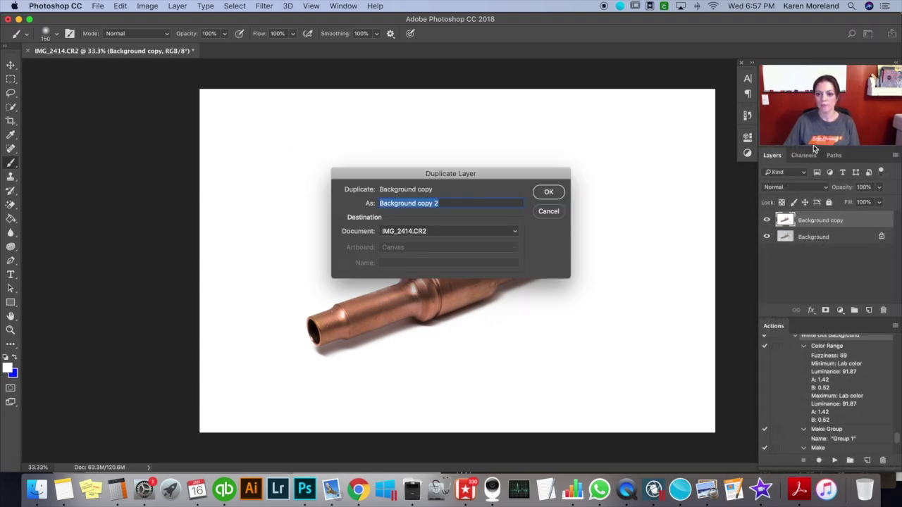
{"action": "left_click", "coordinate": [549, 193]}
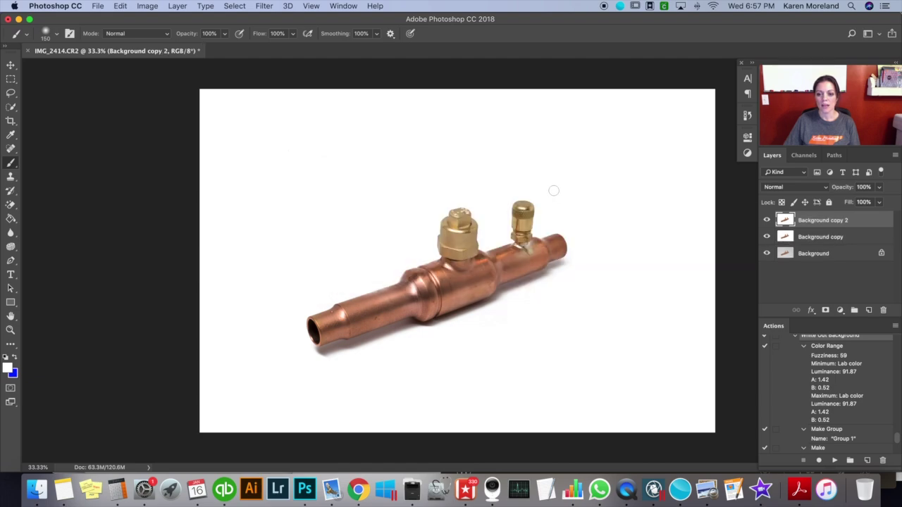
{"action": "left_click", "coordinate": [263, 7]}
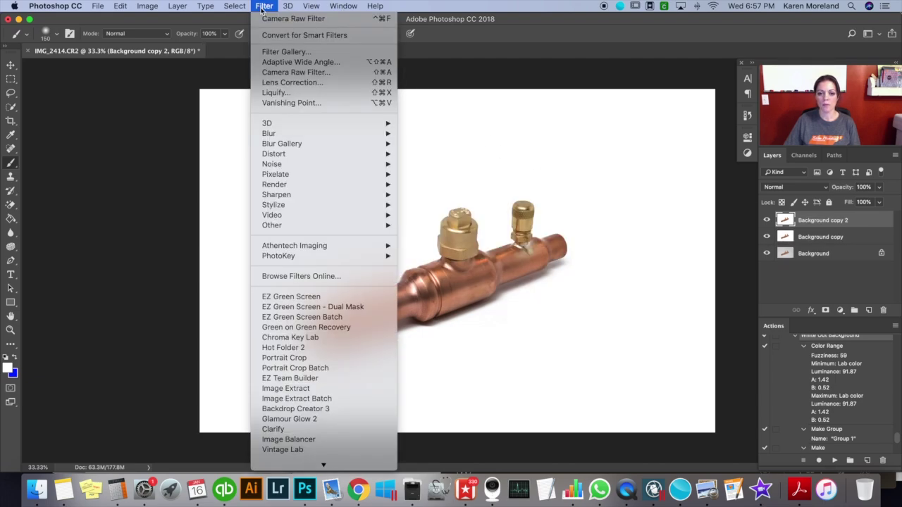
- Apply a Camera Raw Filter with Shadows at +100 to Background copy 2
{"action": "left_click", "coordinate": [277, 73]}
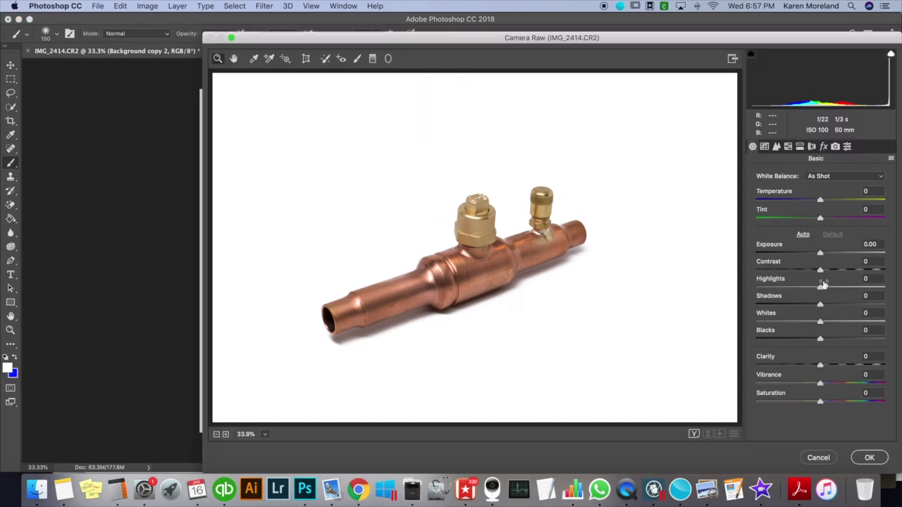
{"action": "left_click_drag", "start_coordinate": [820, 305], "coordinate": [892, 317]}
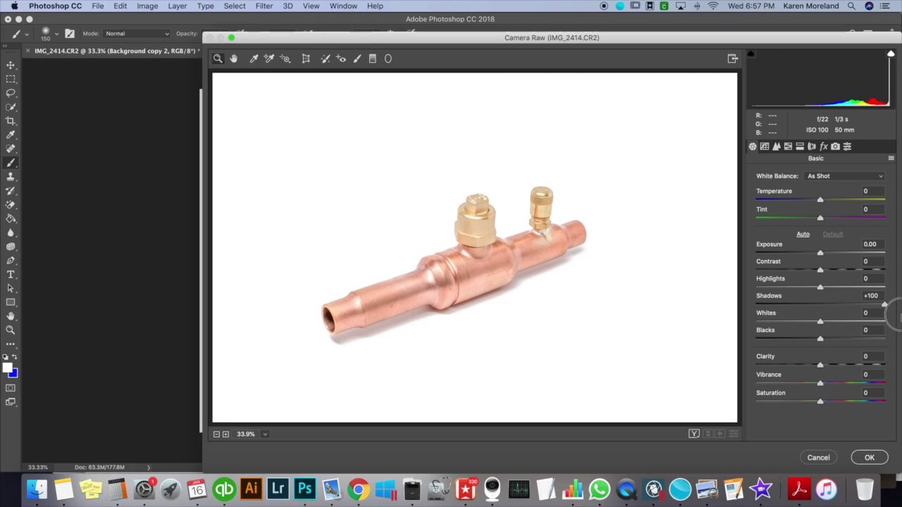
{"action": "left_click_drag", "start_coordinate": [894, 317], "coordinate": [899, 316]}
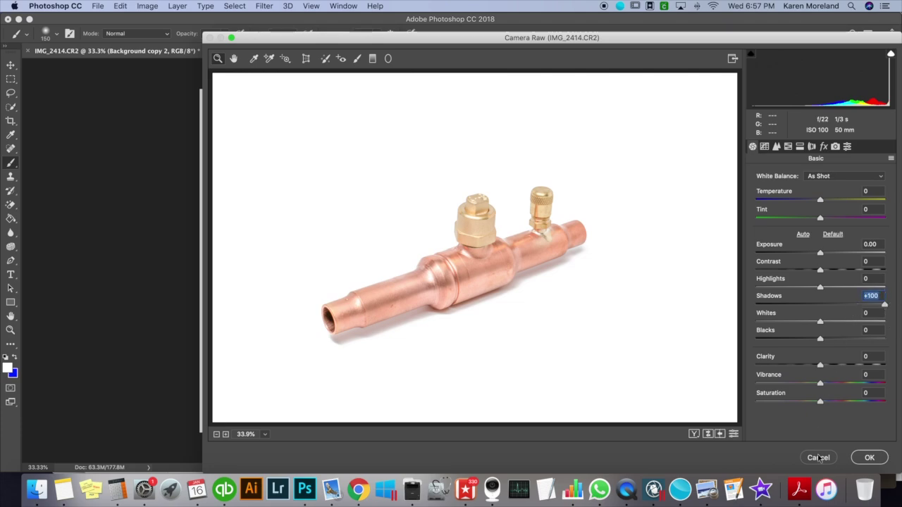
{"action": "left_click", "coordinate": [870, 458]}
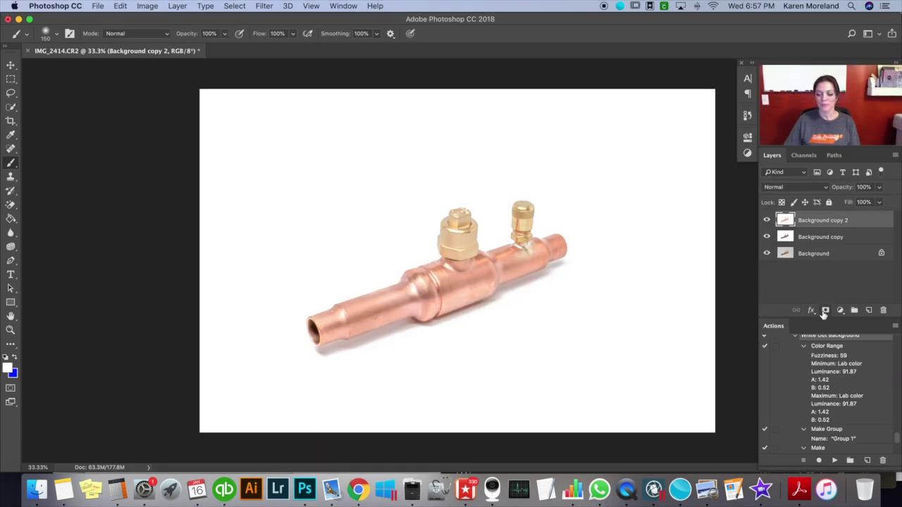
- Add an inverted black layer mask to Background copy 2 and choose a Soft Round brush
{"action": "left_click", "coordinate": [826, 311]}
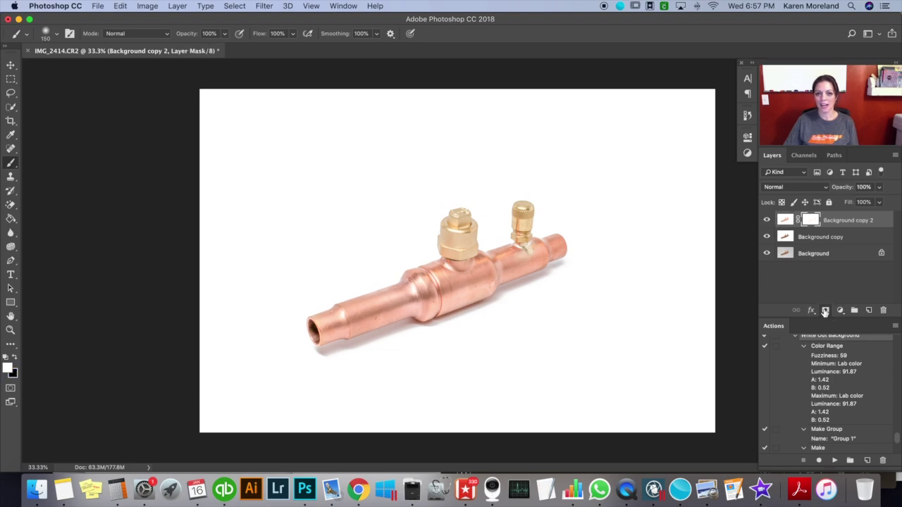
{"action": "key", "text": "ctrl+i"}
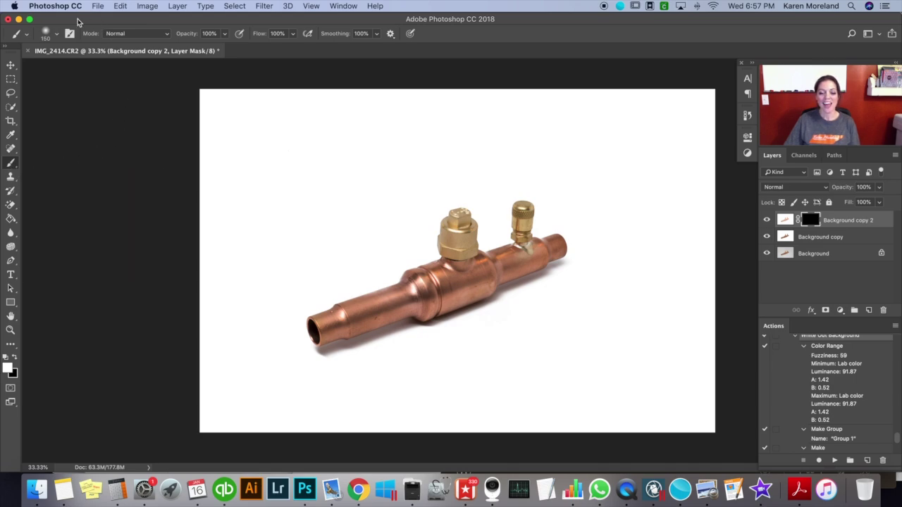
{"action": "left_click", "coordinate": [55, 36]}
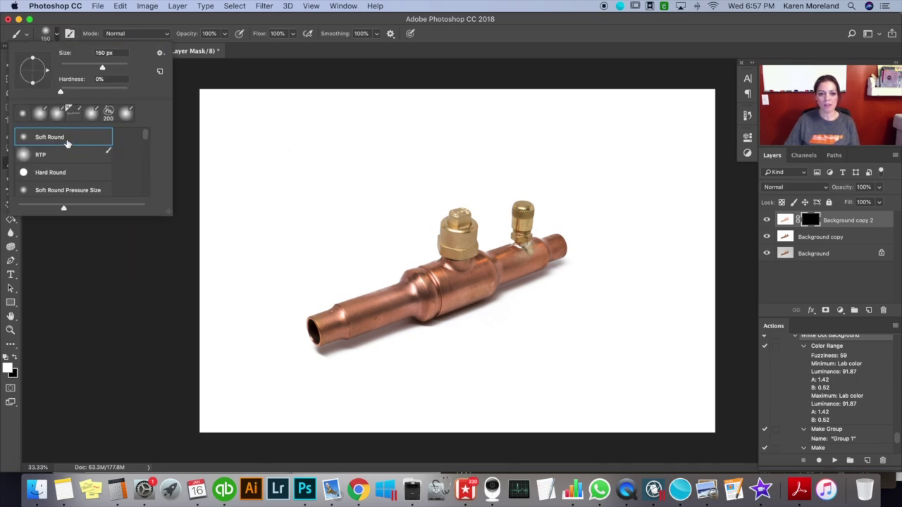
{"action": "left_click", "coordinate": [58, 35]}
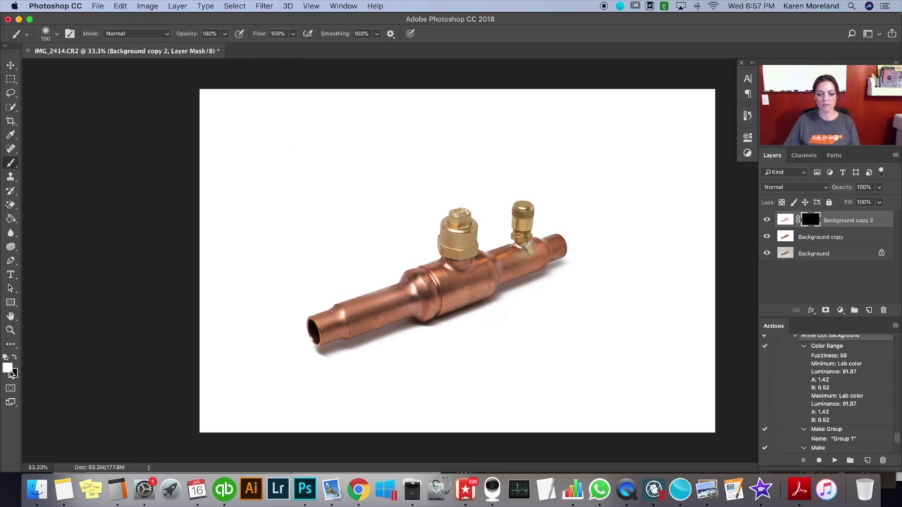
- Paint white on the mask over the shadow beneath the pipe, then swap colours to black
{"action": "mouse_move", "coordinate": [319, 349]}
{"action": "left_mouse_down"}
{"action": "mouse_move", "coordinate": [355, 346]}
{"action": "mouse_move", "coordinate": [334, 354]}
{"action": "mouse_move", "coordinate": [398, 331]}
{"action": "mouse_move", "coordinate": [388, 324]}
{"action": "mouse_move", "coordinate": [316, 350]}
{"action": "mouse_move", "coordinate": [457, 331]}
{"action": "mouse_move", "coordinate": [429, 322]}
{"action": "mouse_move", "coordinate": [467, 316]}
{"action": "mouse_move", "coordinate": [439, 322]}
{"action": "mouse_move", "coordinate": [576, 262]}
{"action": "mouse_move", "coordinate": [404, 329]}
{"action": "mouse_move", "coordinate": [407, 343]}
{"action": "mouse_move", "coordinate": [395, 328]}
{"action": "mouse_move", "coordinate": [318, 355]}
{"action": "left_mouse_up"}
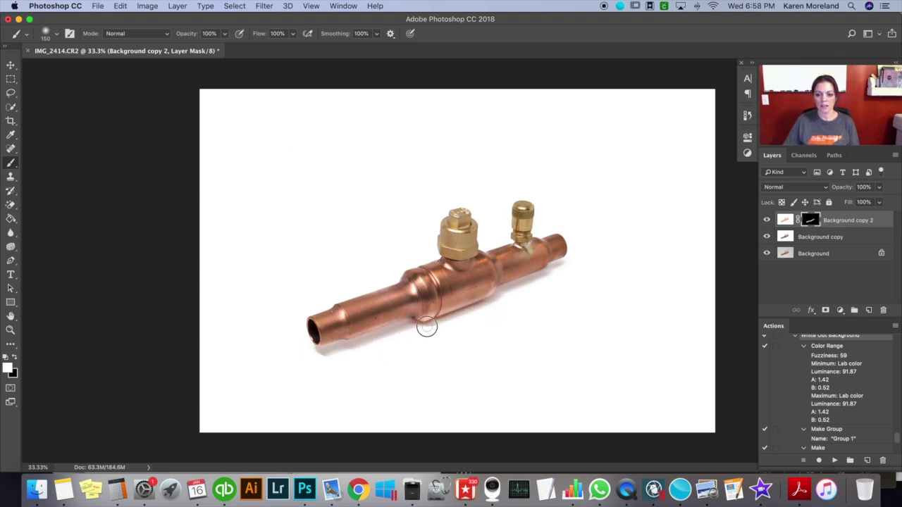
{"action": "left_click", "coordinate": [15, 357]}
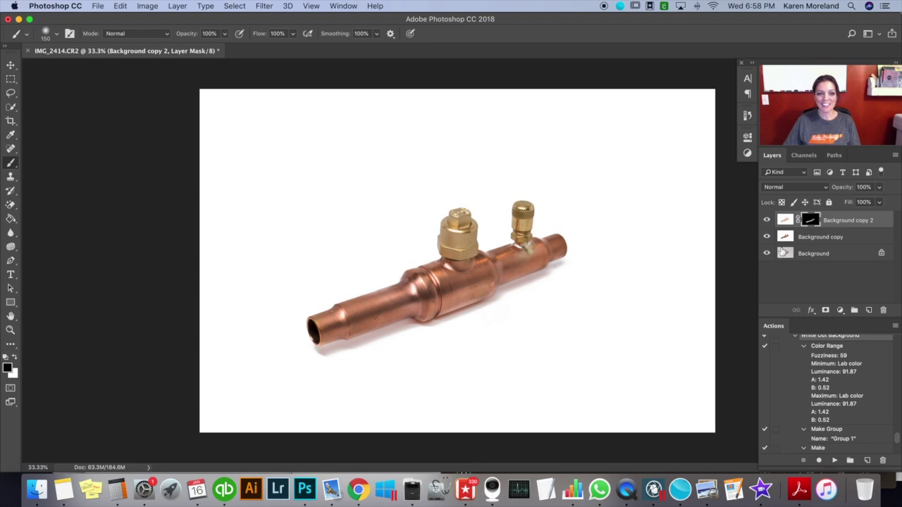
{"action": "left_click", "coordinate": [851, 239], "text": "shift"}
- Merge Background copy 2 with Background copy, and toggle the merged layer to compare
{"action": "left_click", "coordinate": [895, 155]}
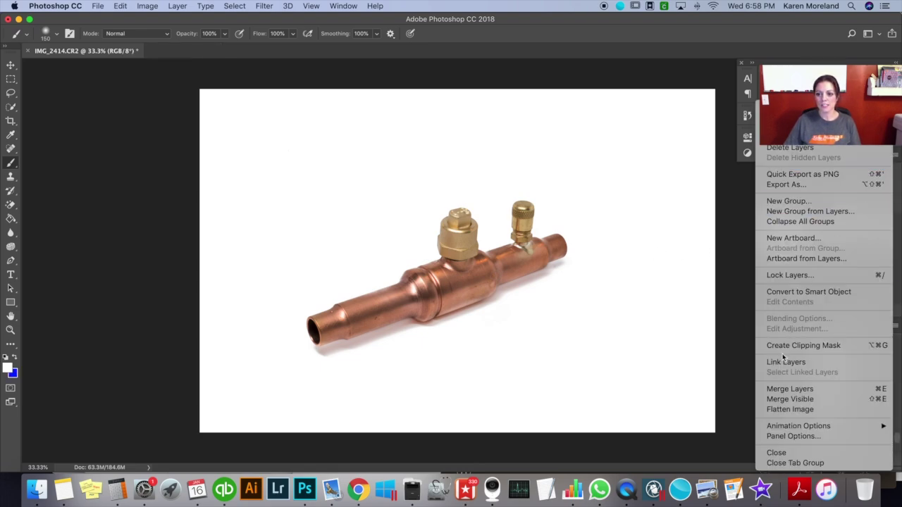
{"action": "left_click", "coordinate": [790, 394]}
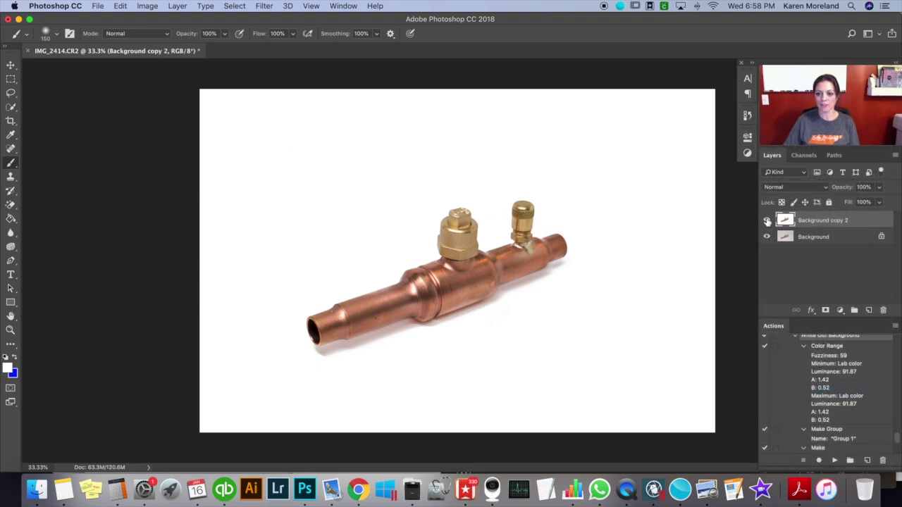
{"action": "left_click", "coordinate": [768, 221]}
{"action": "left_click", "coordinate": [767, 221]}
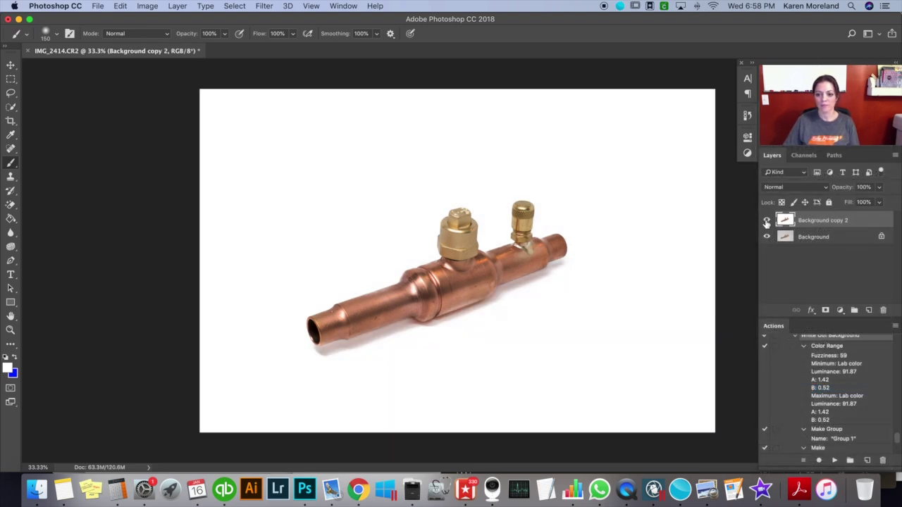